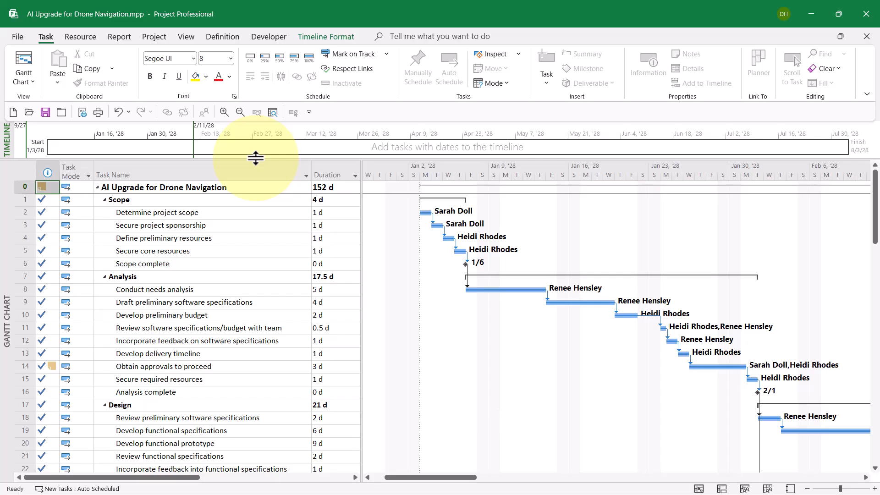
# Enlarge the Timeline pane and add the Design summary task to the timeline
pyautogui.moveTo(256, 158); pyautogui.dragTo(255, 247)
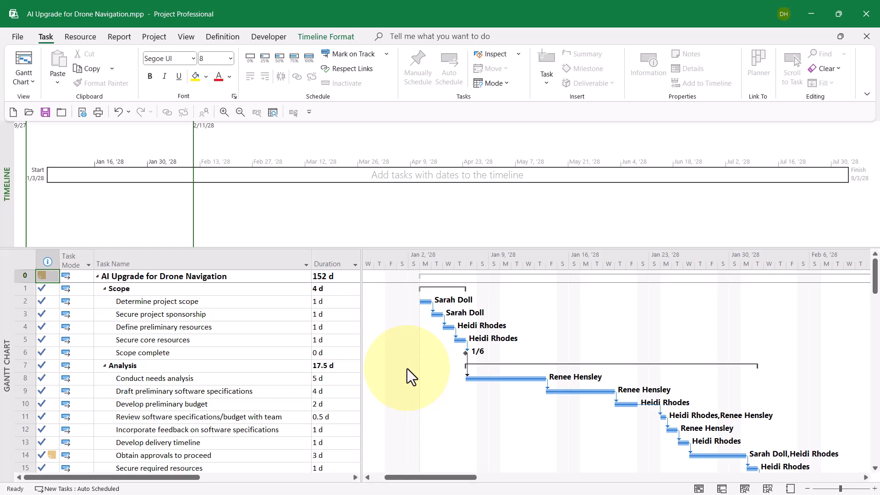
pyautogui.click(220, 370)
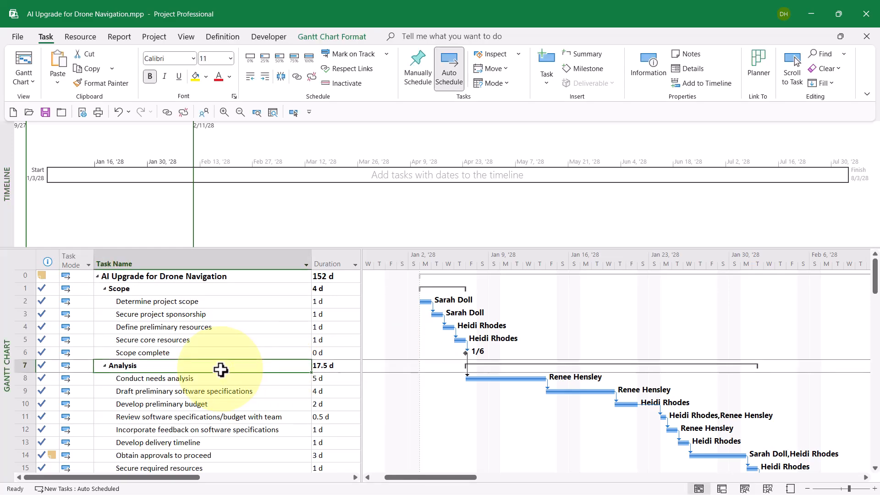
pyautogui.scroll(-3, 221, 370)
pyautogui.scroll(-2, 220, 370)
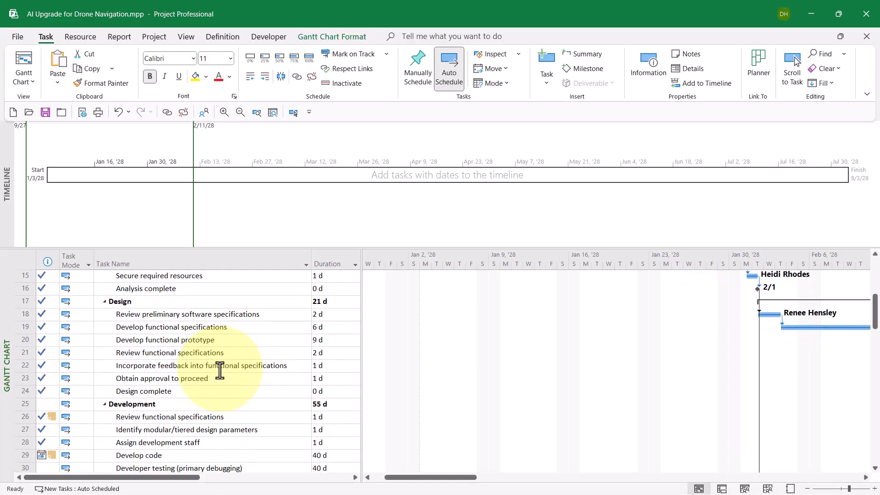
pyautogui.rightClick(165, 301)
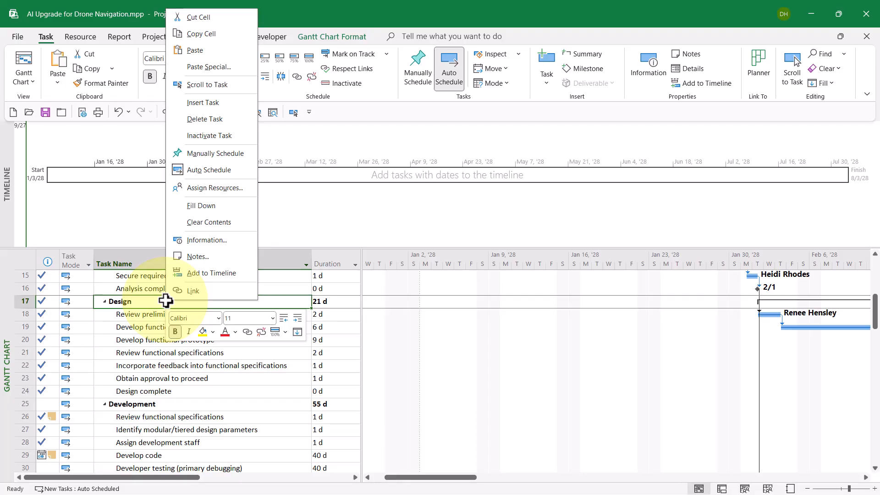
pyautogui.click(209, 275)
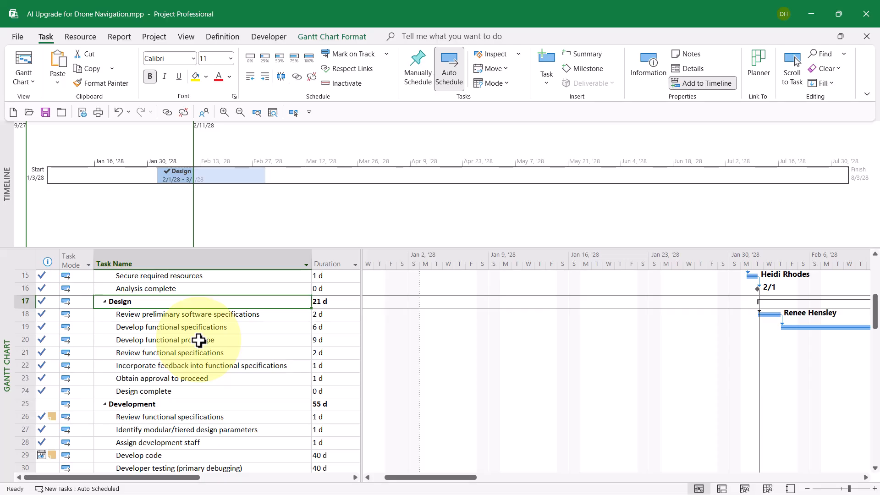
# Add the Development, Testing, Unit Testing, Integration Testing and Deployment summary tasks to the timeline together
pyautogui.scroll(-2, 198, 341)
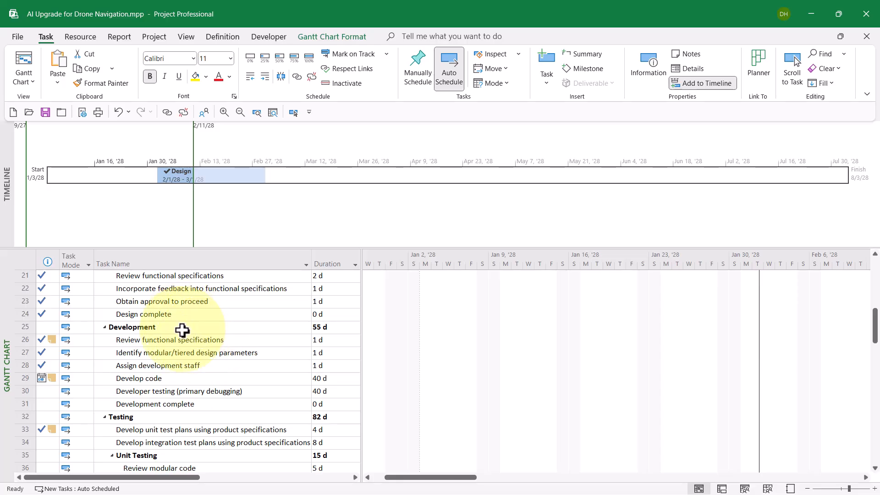
pyautogui.click(183, 328)
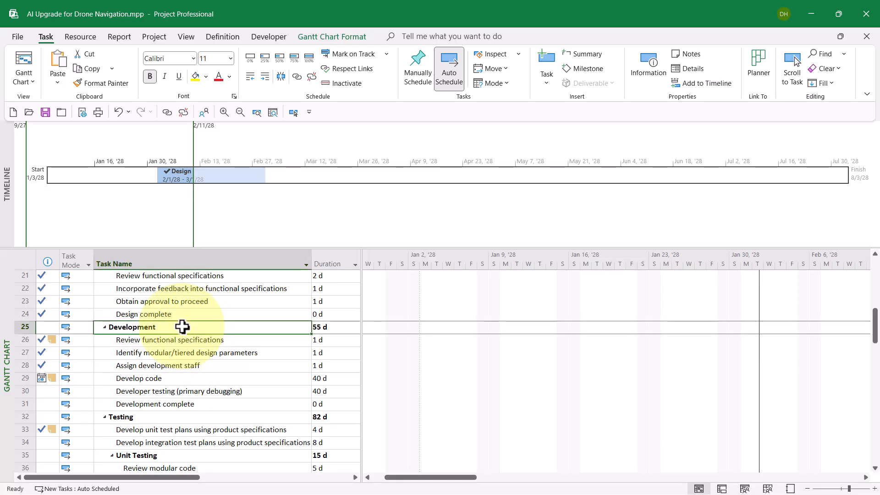
pyautogui.scroll(-1, 182, 327)
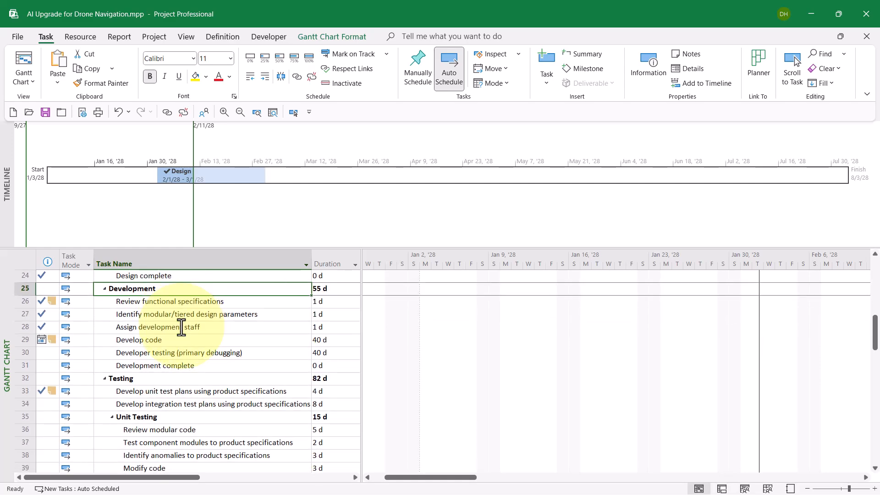
pyautogui.keyDown('ctrl'); pyautogui.click(171, 377); pyautogui.keyUp('ctrl')
pyautogui.keyDown('ctrl'); pyautogui.click(169, 417); pyautogui.keyUp('ctrl')
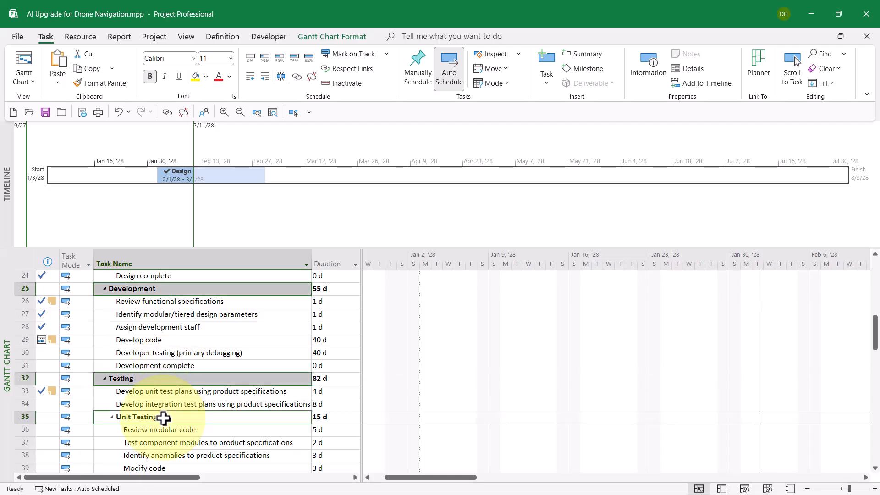
pyautogui.scroll(-2, 210, 378)
pyautogui.scroll(-2, 210, 379)
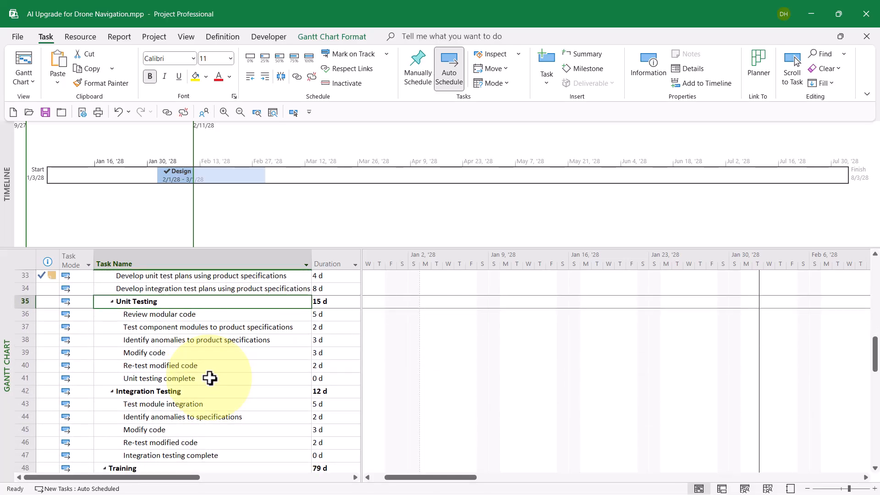
pyautogui.keyDown('ctrl'); pyautogui.click(186, 391); pyautogui.keyUp('ctrl')
pyautogui.scroll(-2, 186, 391)
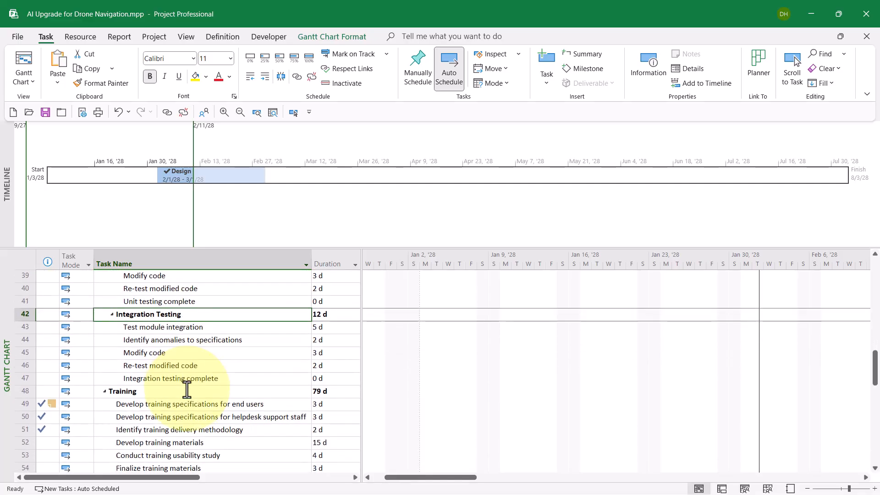
pyautogui.scroll(-3, 186, 390)
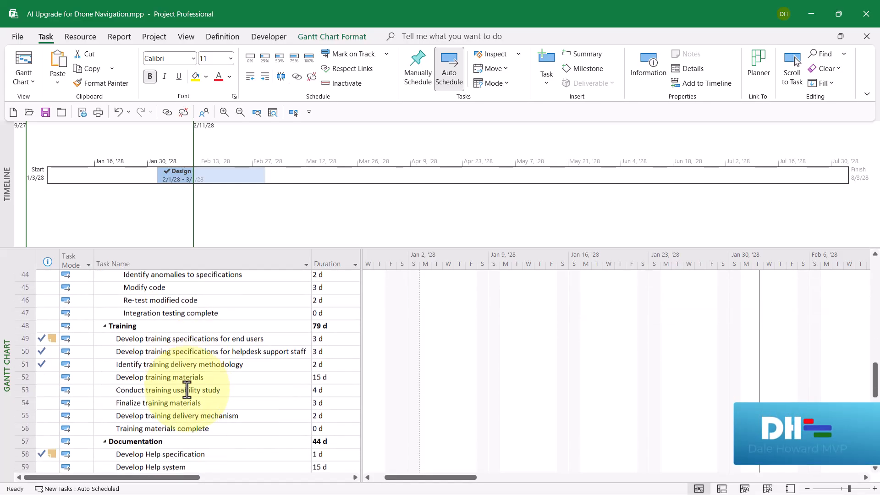
pyautogui.scroll(-5, 187, 391)
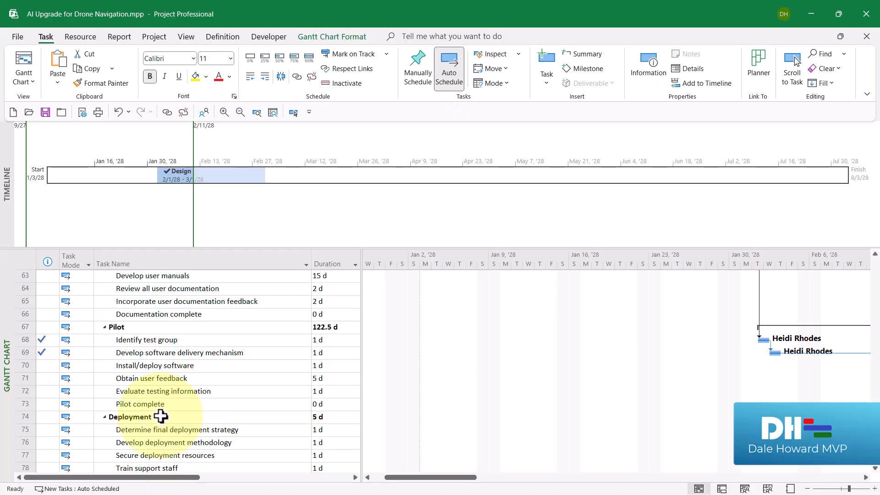
pyautogui.click(161, 417)
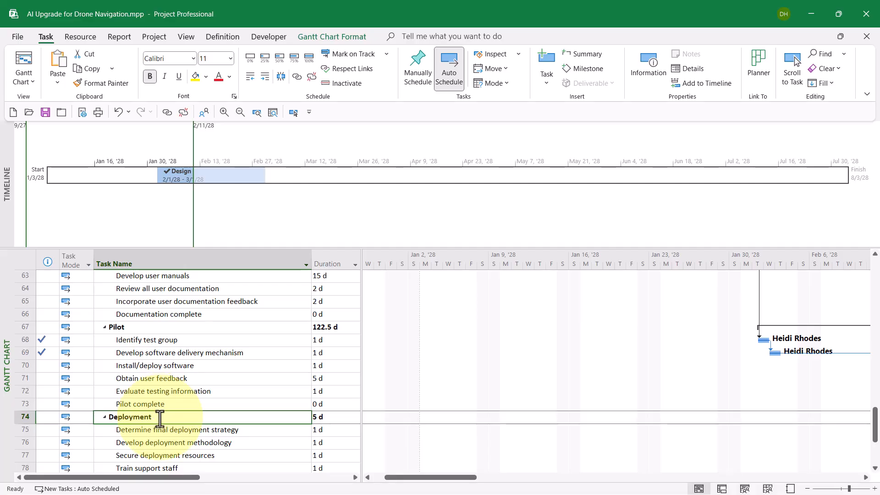
pyautogui.rightClick(160, 418)
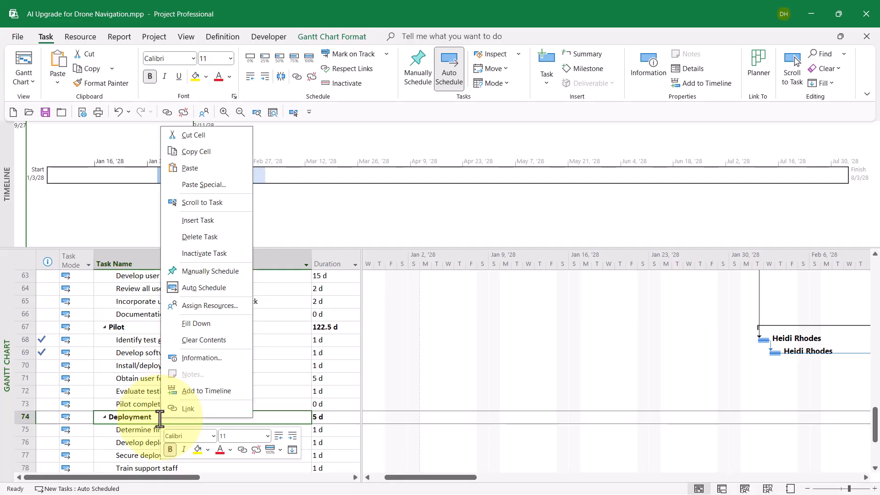
pyautogui.click(202, 391)
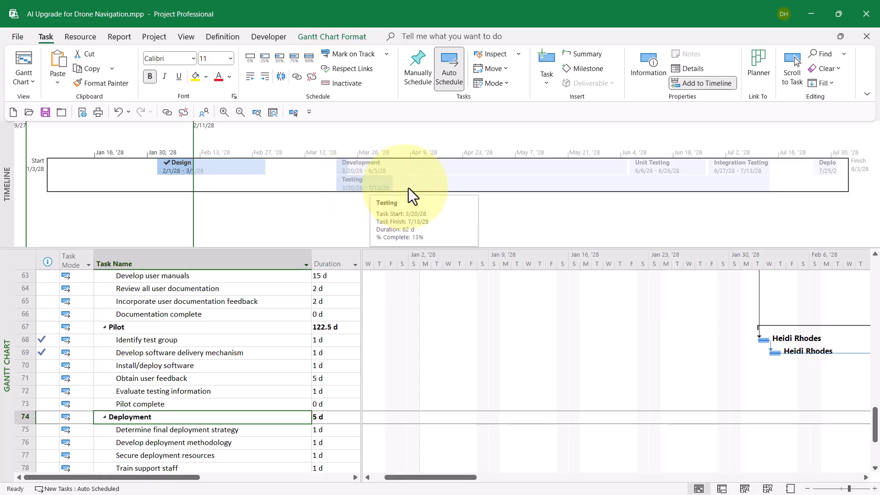
# Move the Unit Testing and Integration Testing bars onto a shared row below the Testing bar in the timeline
pyautogui.click(658, 166)
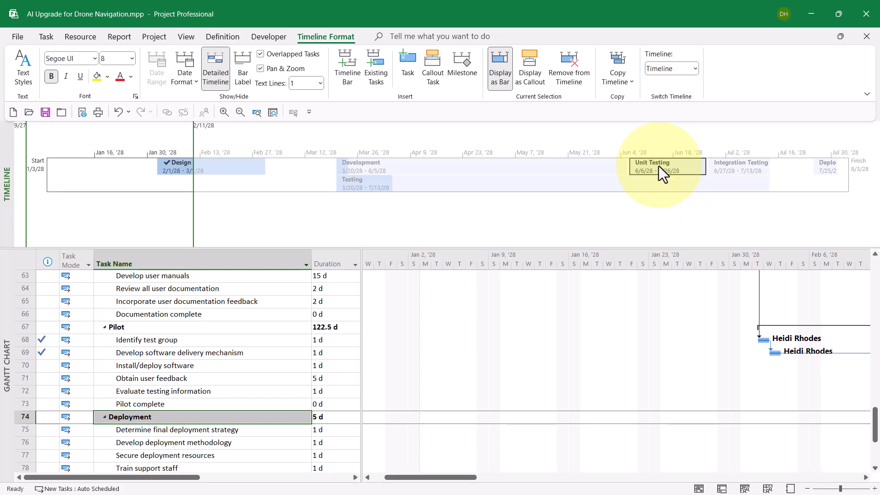
pyautogui.moveTo(659, 167); pyautogui.dragTo(658, 197)
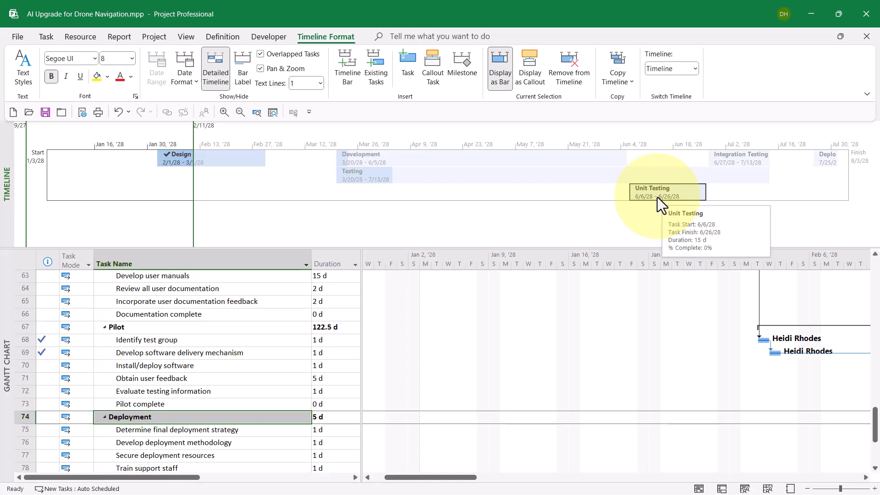
pyautogui.click(735, 156)
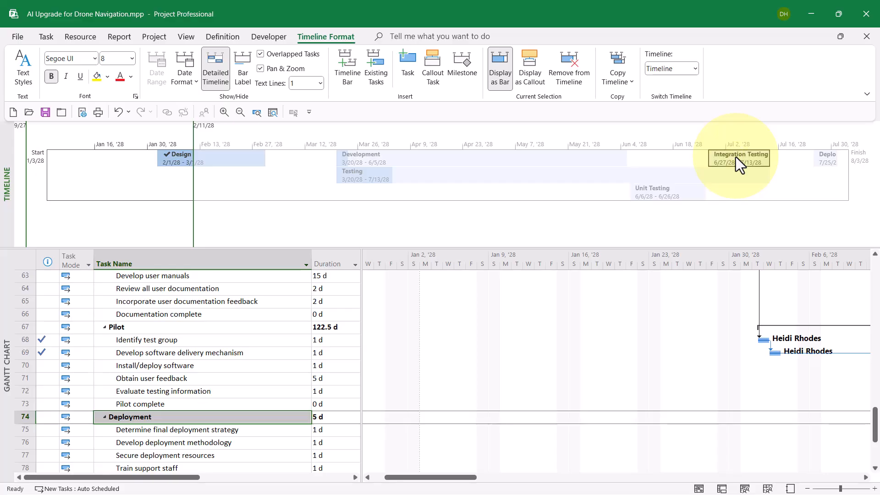
pyautogui.moveTo(735, 157); pyautogui.dragTo(733, 191)
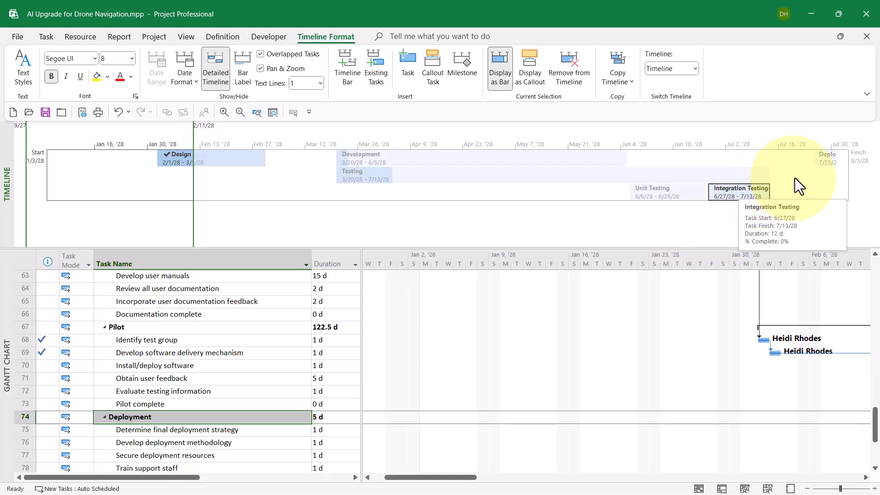
# Display the Deployment task as a callout above the timeline and select that callout
pyautogui.moveTo(825, 158)
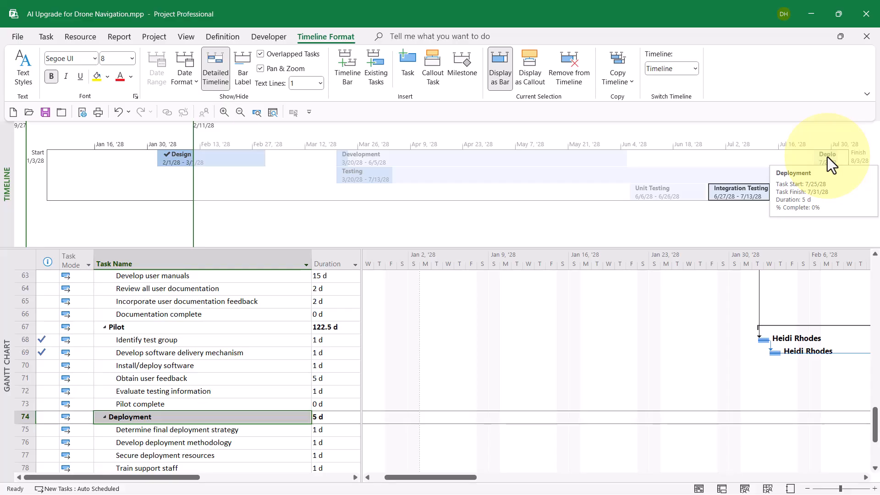
pyautogui.click(828, 158)
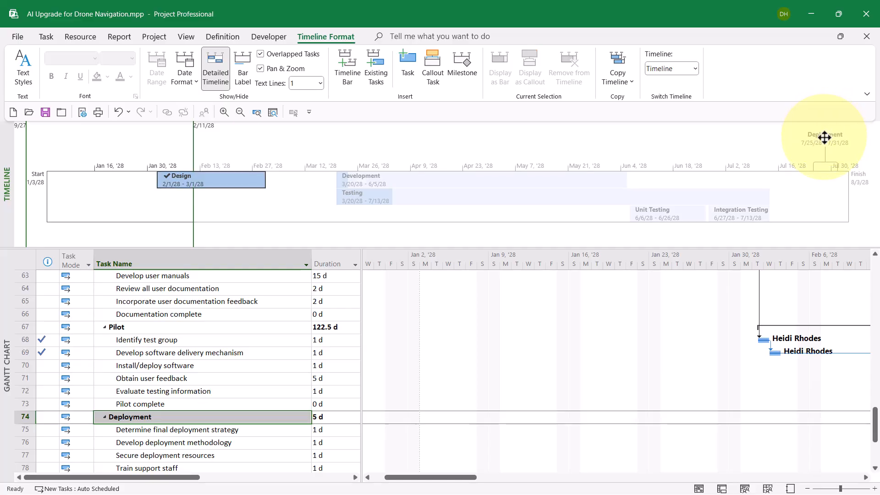
pyautogui.click(824, 143)
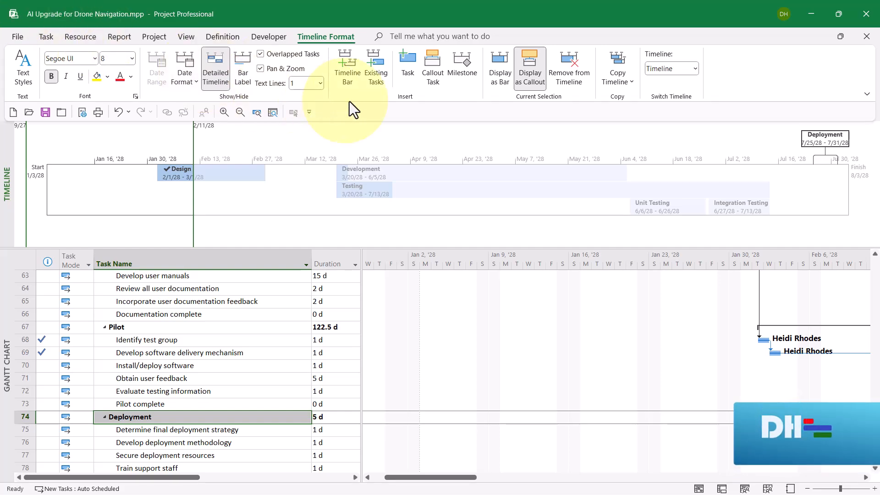
# Start adding existing tasks to the timeline and include the Design complete milestone in the selection
pyautogui.click(379, 71)
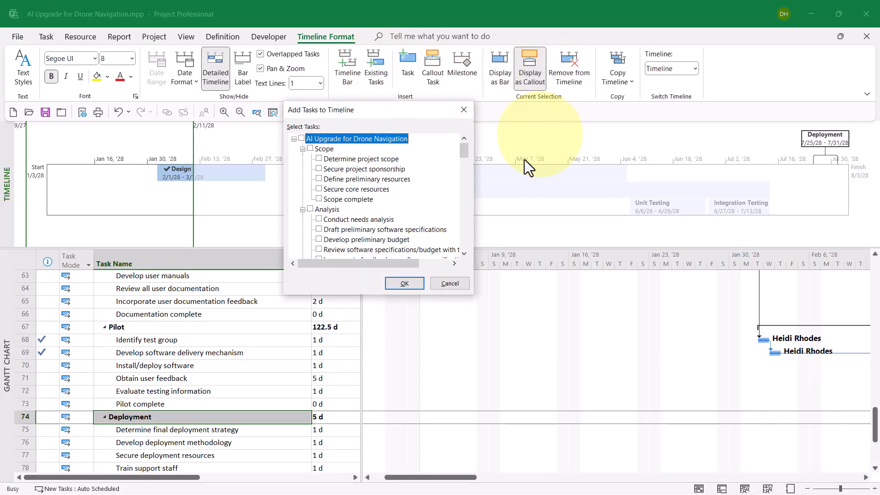
pyautogui.click(465, 254)
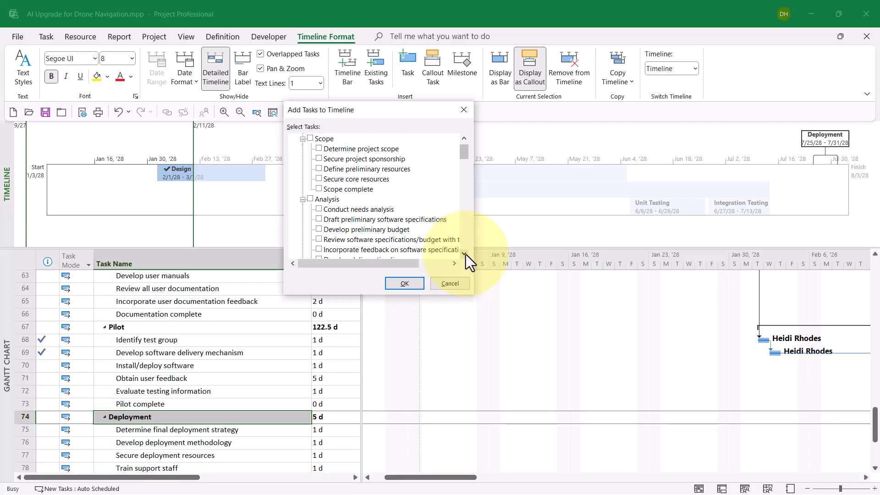
pyautogui.click(466, 254)
pyautogui.click(466, 254)
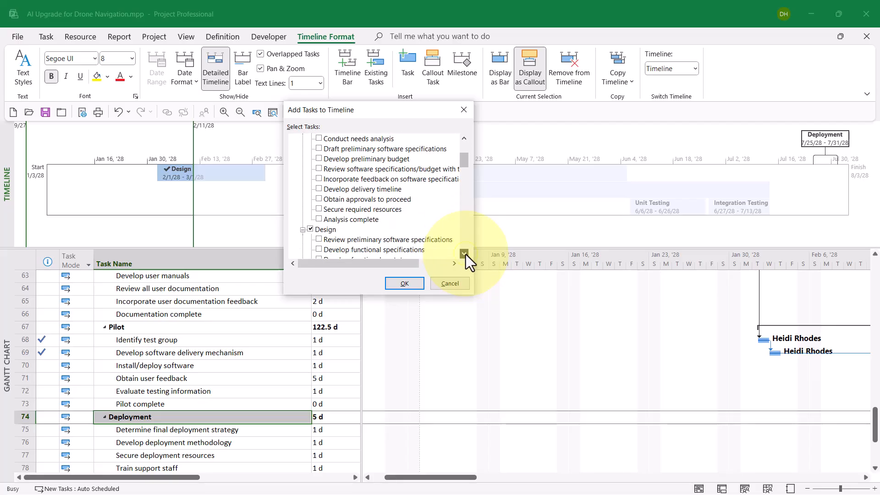
pyautogui.click(466, 254)
pyautogui.click(465, 254)
pyautogui.click(466, 254)
pyautogui.click(465, 254)
pyautogui.click(466, 254)
pyautogui.click(466, 254)
pyautogui.click(466, 254)
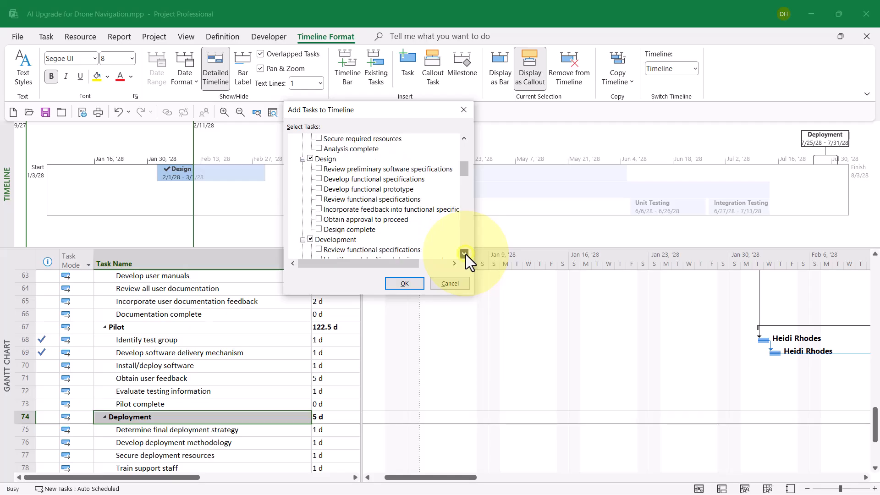
pyautogui.click(466, 255)
pyautogui.click(466, 255)
pyautogui.click(466, 255)
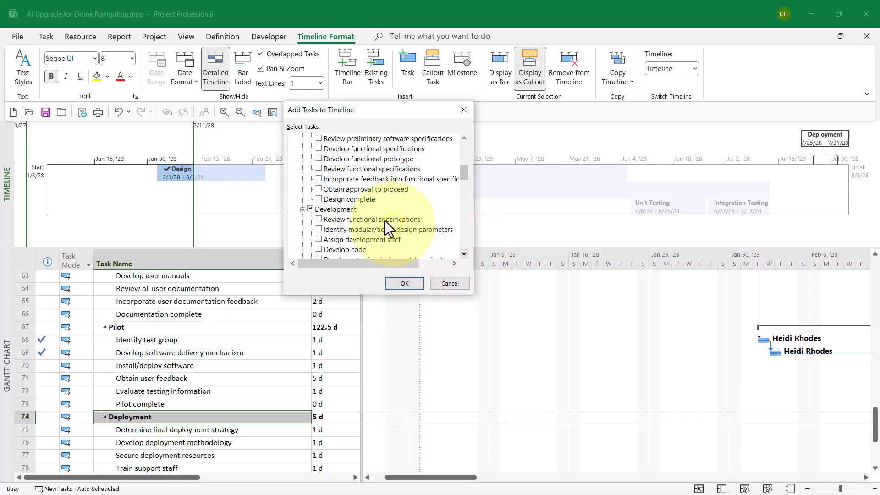
pyautogui.click(318, 199)
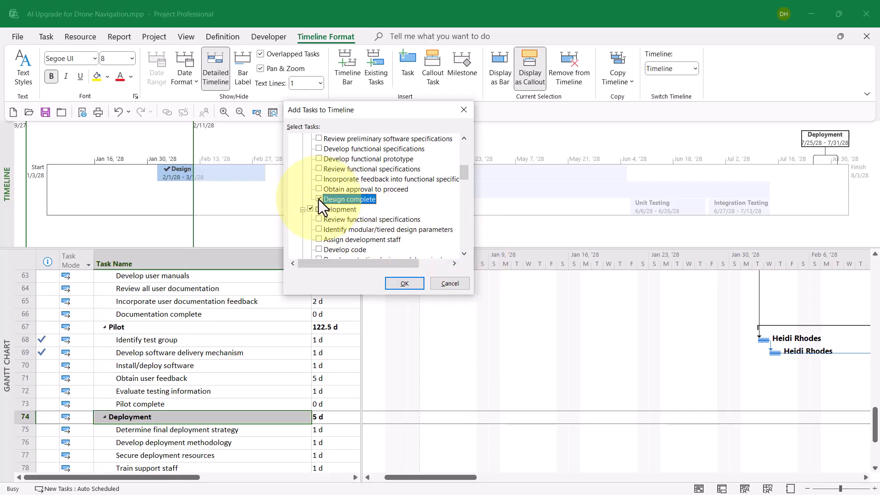
# Include the Development complete milestone in the tasks for the timeline
pyautogui.click(464, 255)
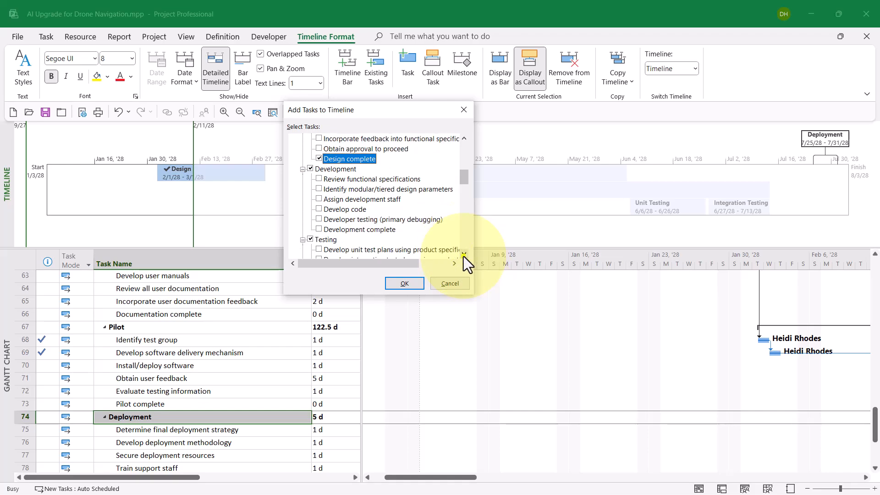
pyautogui.click(464, 254)
pyautogui.click(464, 255)
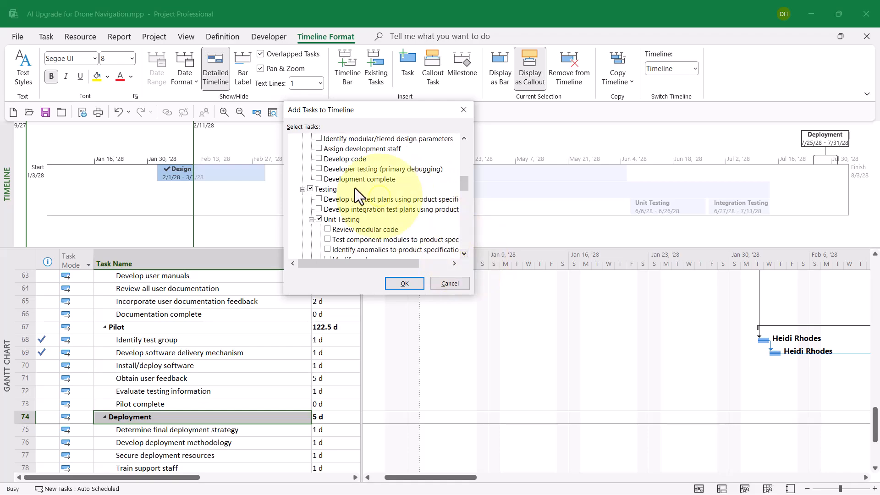
pyautogui.click(319, 179)
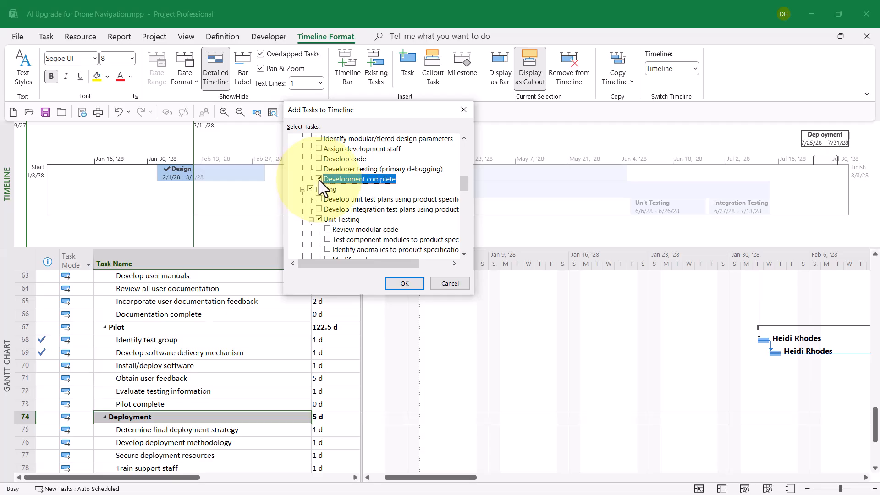
# Include the Integration testing complete milestone in the tasks for the timeline
pyautogui.click(464, 255)
pyautogui.click(463, 255)
pyautogui.click(464, 255)
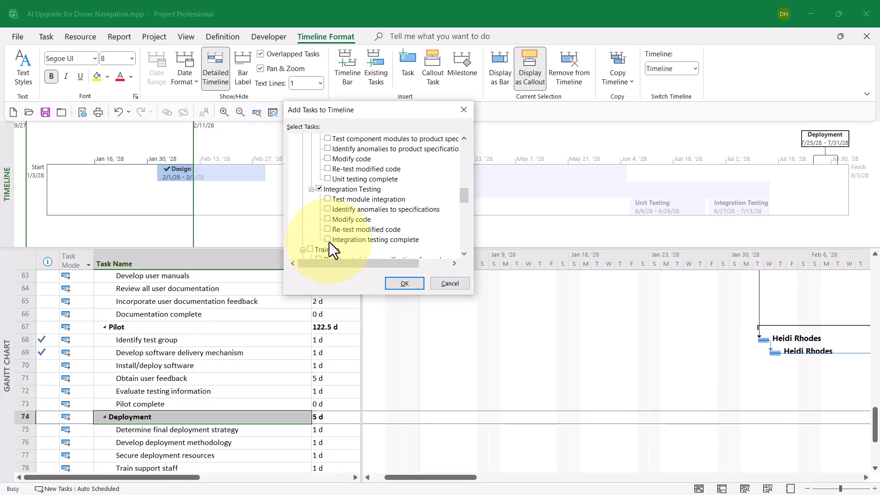
pyautogui.click(329, 242)
pyautogui.click(329, 242)
# Include the Project complete milestone in the selection and add the chosen milestones to the timeline
pyautogui.click(464, 252)
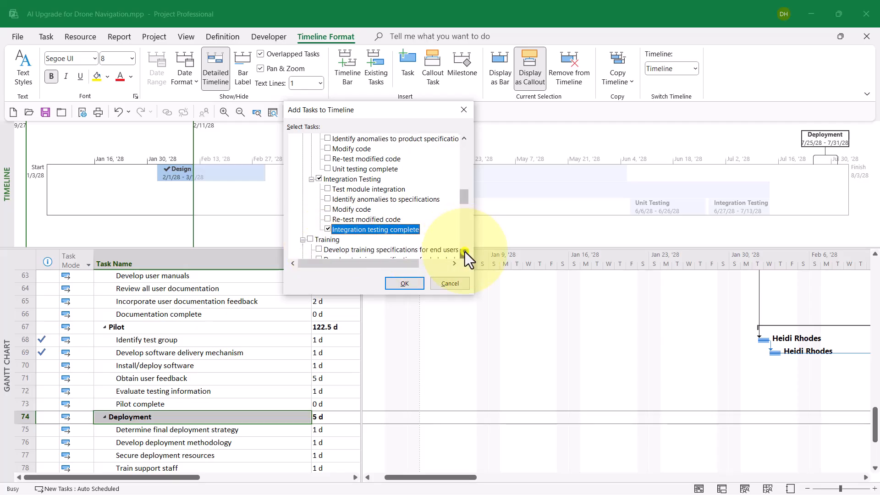
pyautogui.click(464, 252)
pyautogui.moveTo(464, 251); pyautogui.dragTo(464, 252)
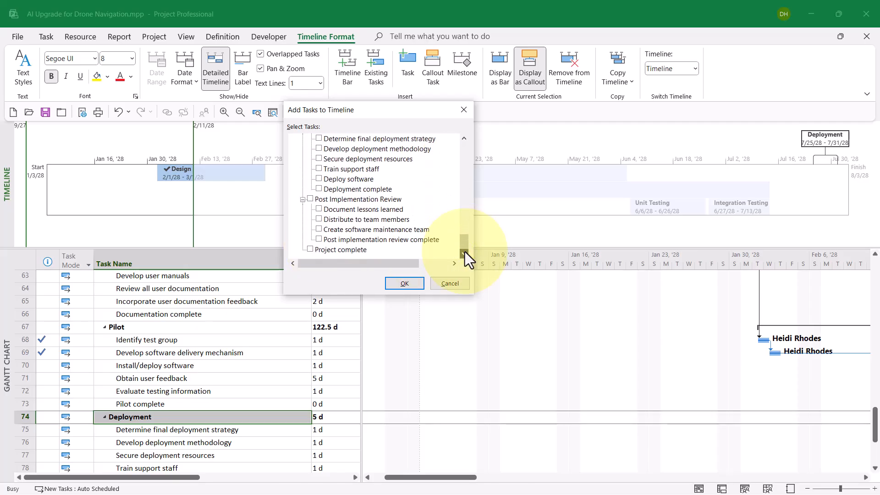
pyautogui.click(309, 249)
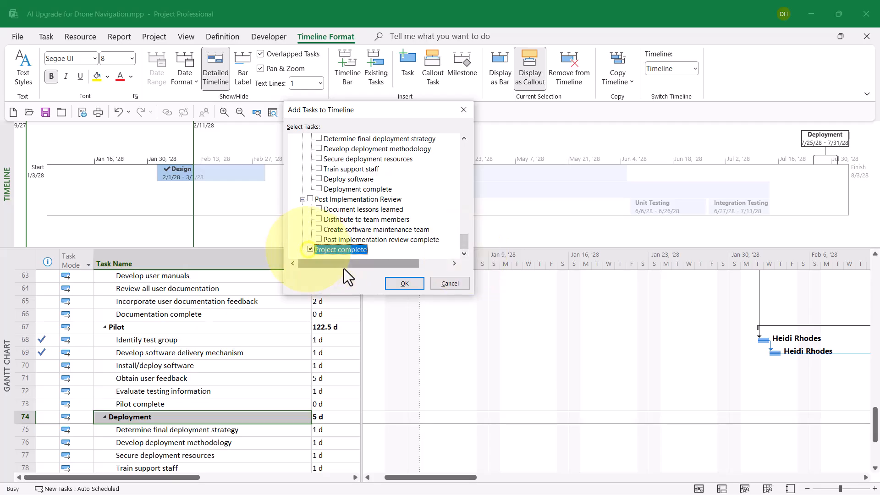
pyautogui.click(403, 285)
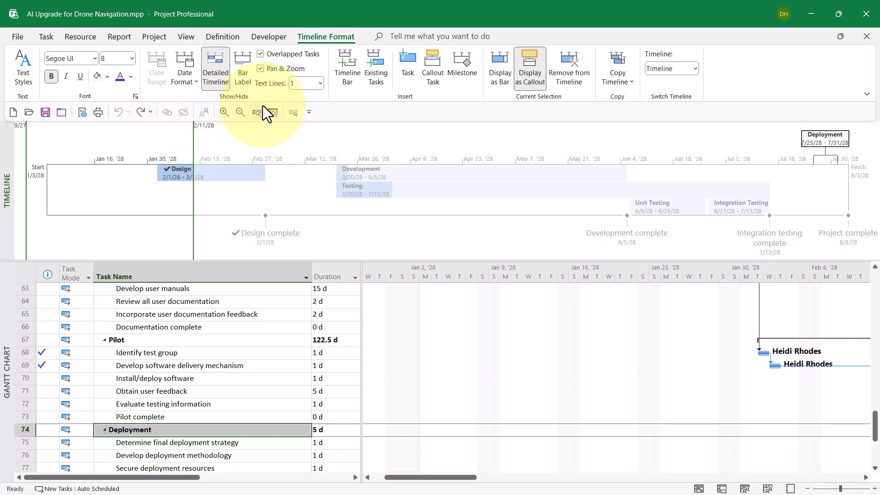
# Turn off Pan & Zoom for the timeline and hide its timescale
pyautogui.click(295, 68)
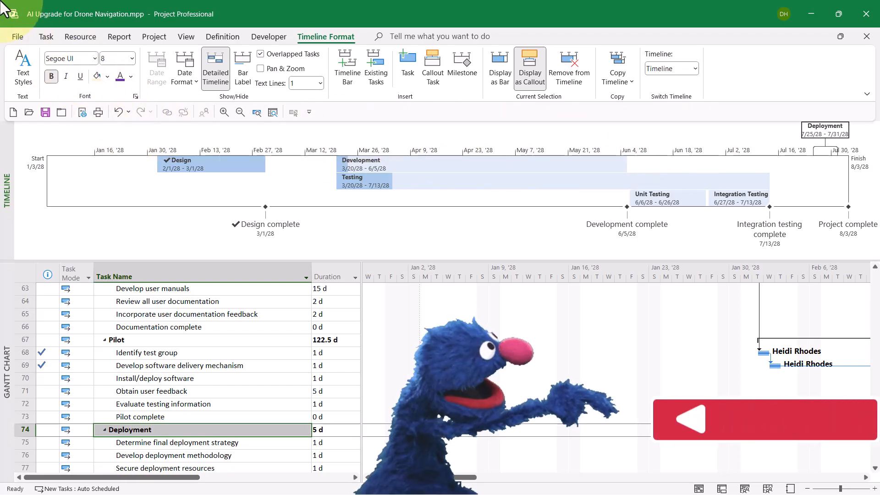
pyautogui.click(187, 81)
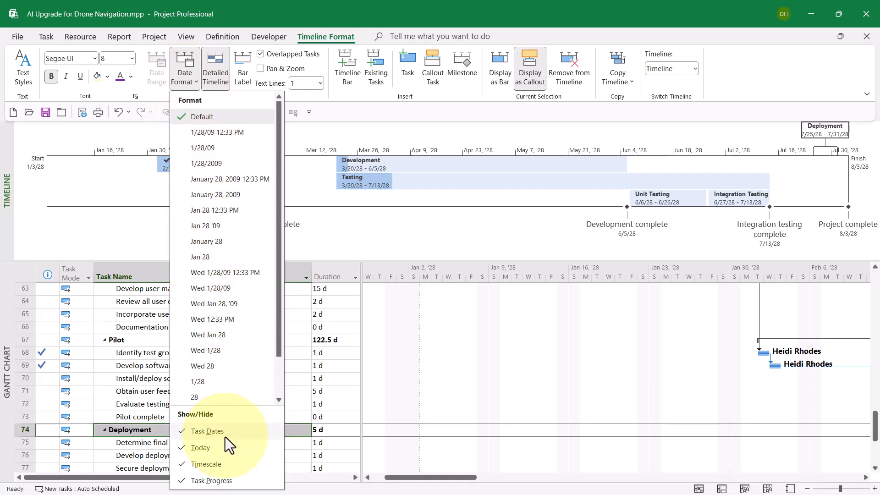
pyautogui.click(222, 464)
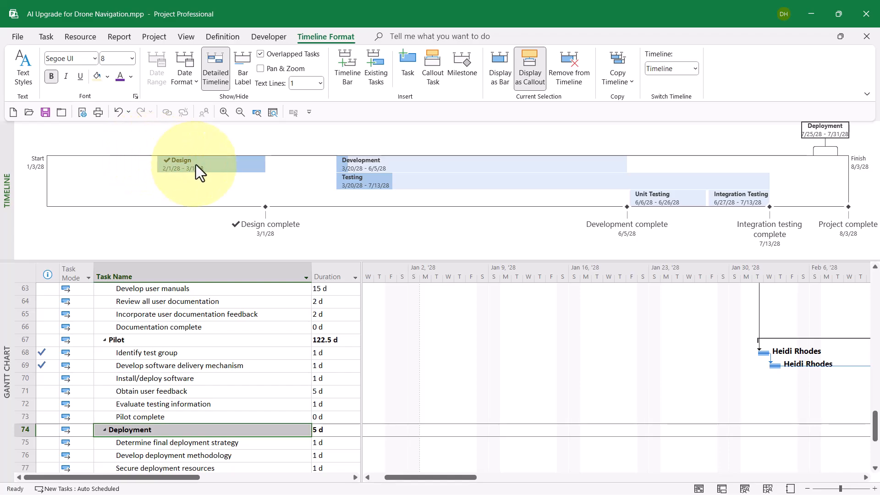
# Fill the Design bar on the timeline with the second-lightest orange theme color
pyautogui.click(232, 167)
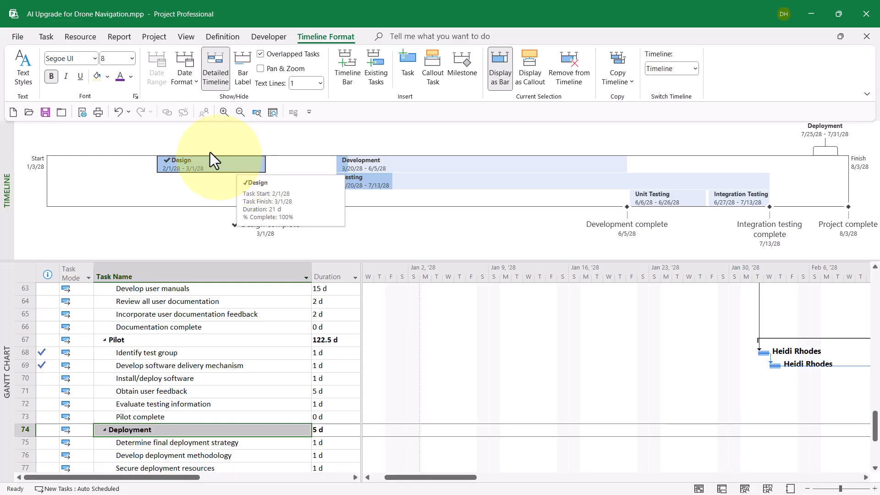
pyautogui.click(108, 77)
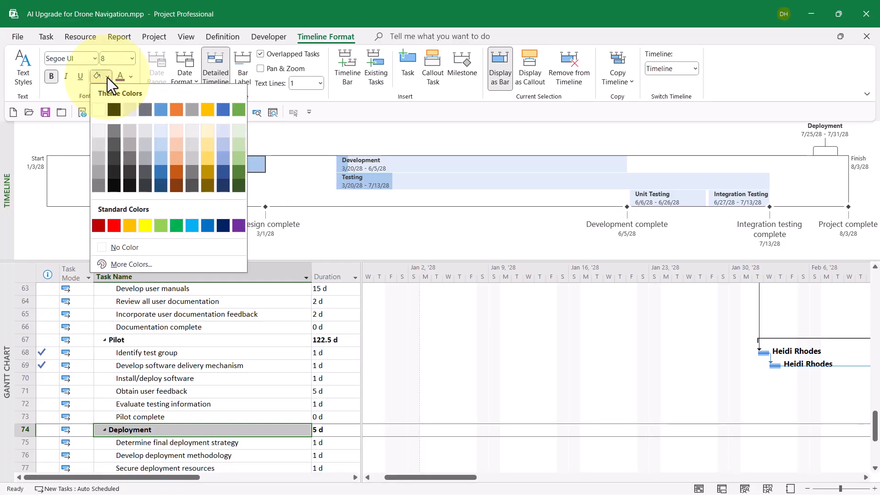
pyautogui.click(176, 144)
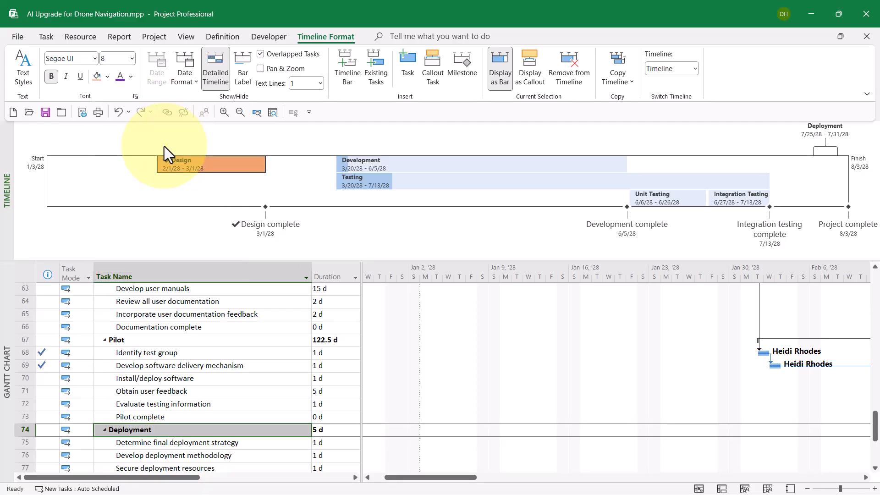
# Fill the Development bar on the timeline with the second-lightest green theme color
pyautogui.click(395, 163)
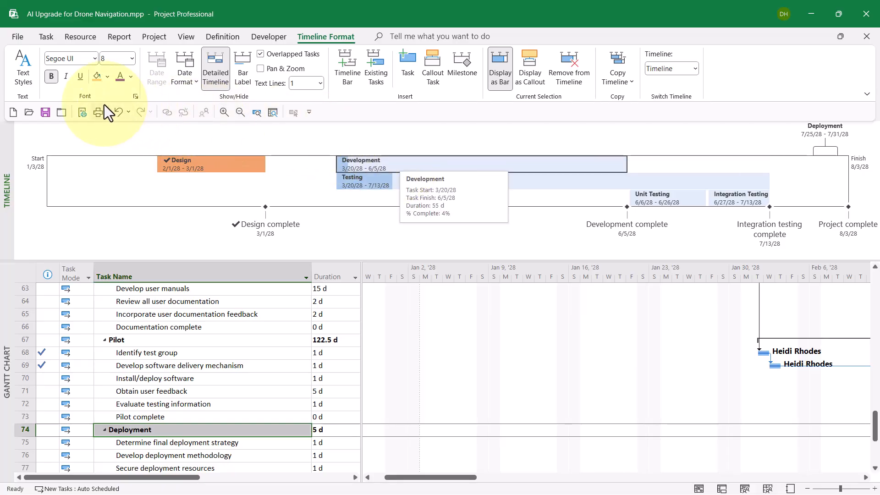
pyautogui.click(108, 75)
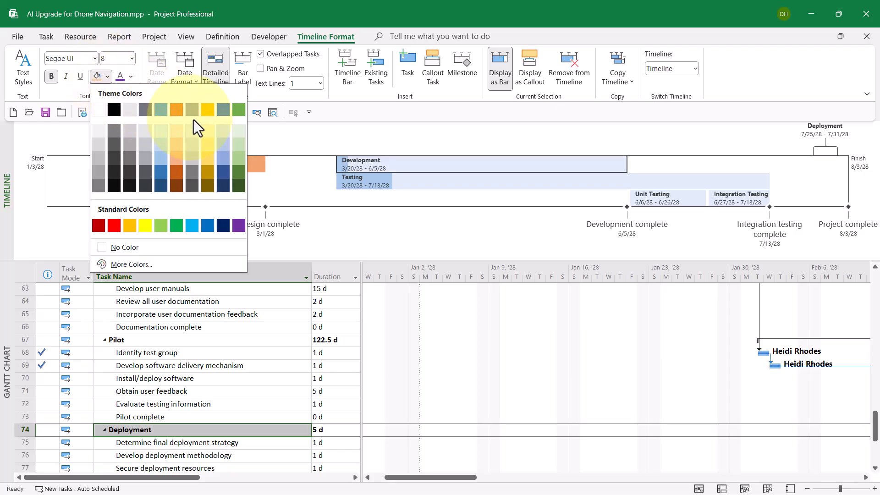
pyautogui.click(235, 145)
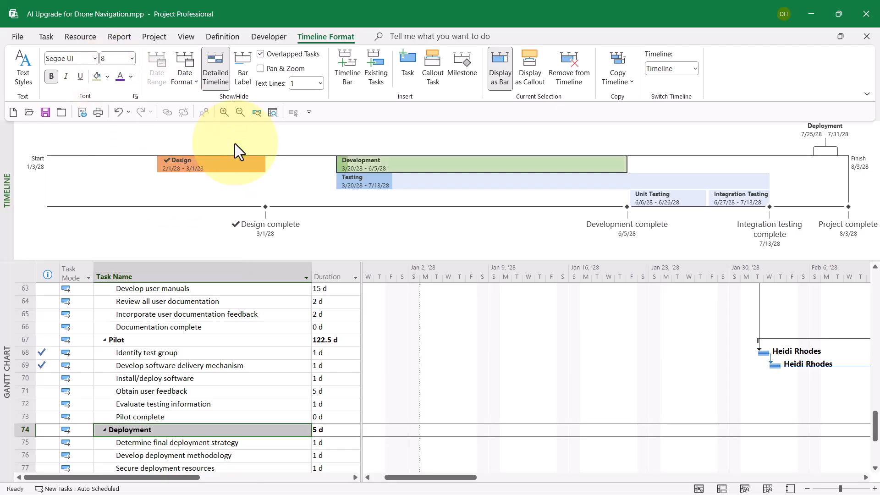
# Fill the Testing bar on the timeline with the second-lightest gold theme color
pyautogui.click(388, 185)
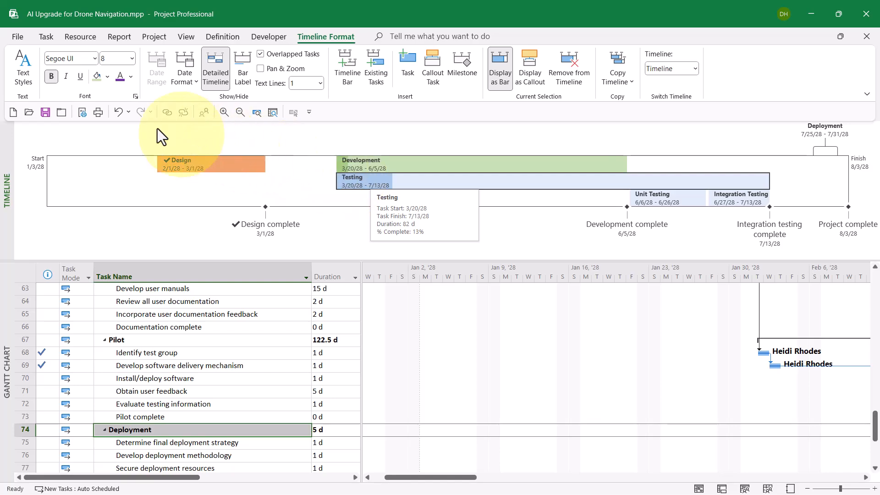
pyautogui.click(108, 76)
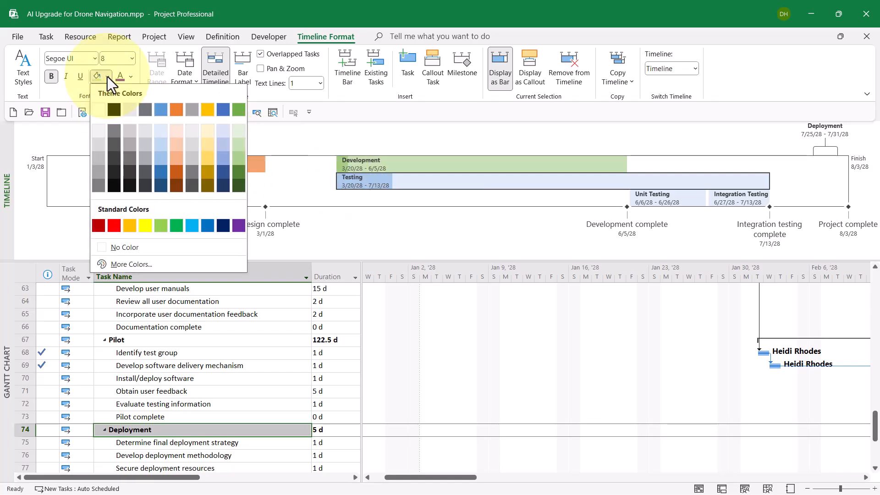
pyautogui.click(209, 144)
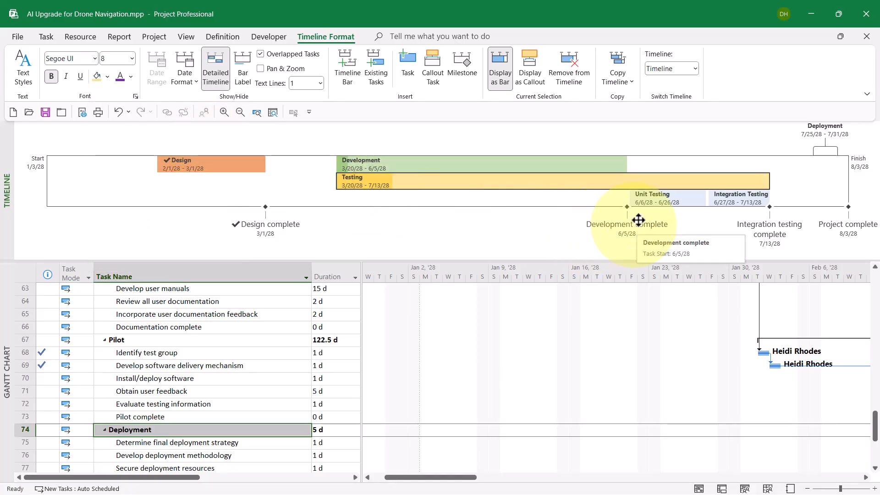
# Fill both the Unit Testing and Integration Testing bars with the lightest gold theme color
pyautogui.click(659, 196)
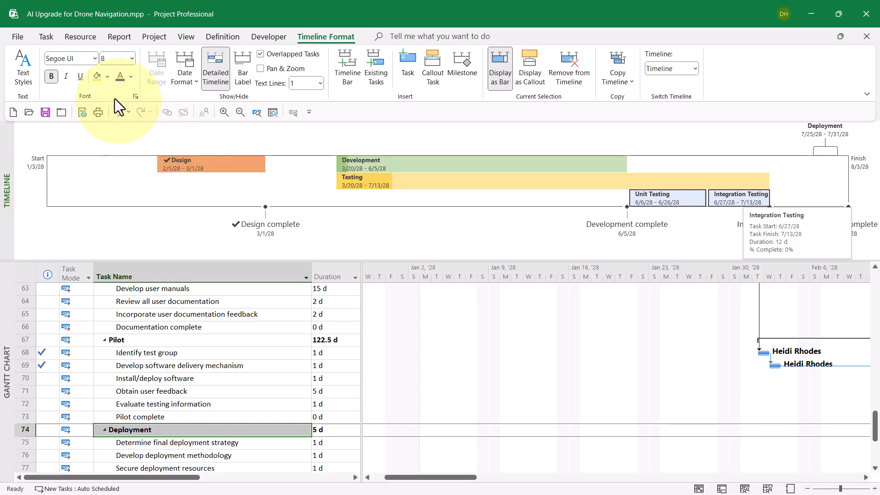
pyautogui.click(107, 76)
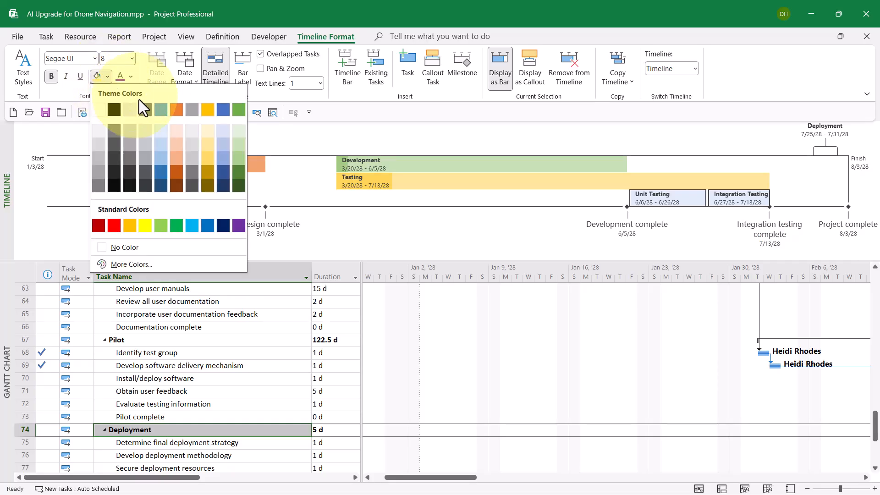
pyautogui.click(209, 132)
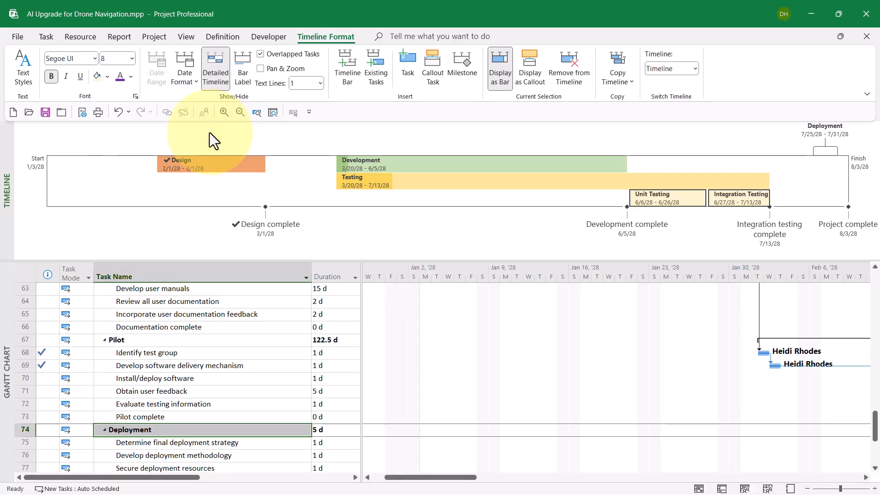
# Set the Deployment callout's text to the standard purple color and deselect the callout
pyautogui.click(828, 130)
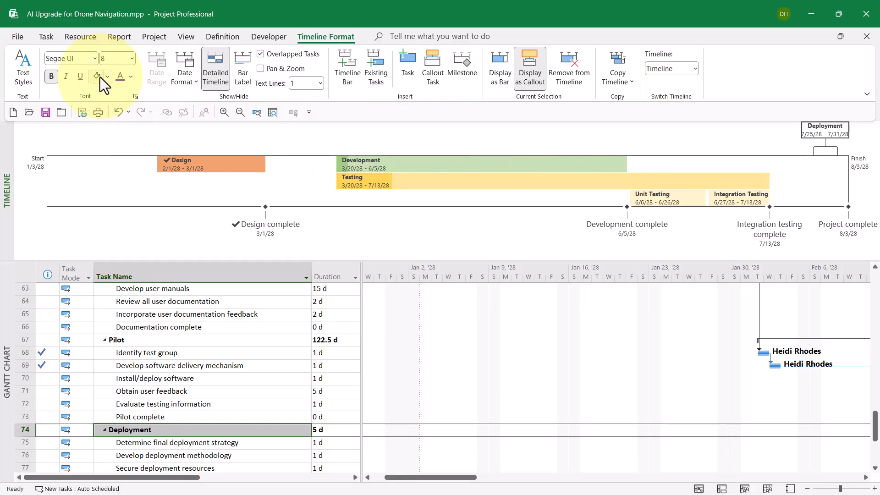
pyautogui.click(131, 77)
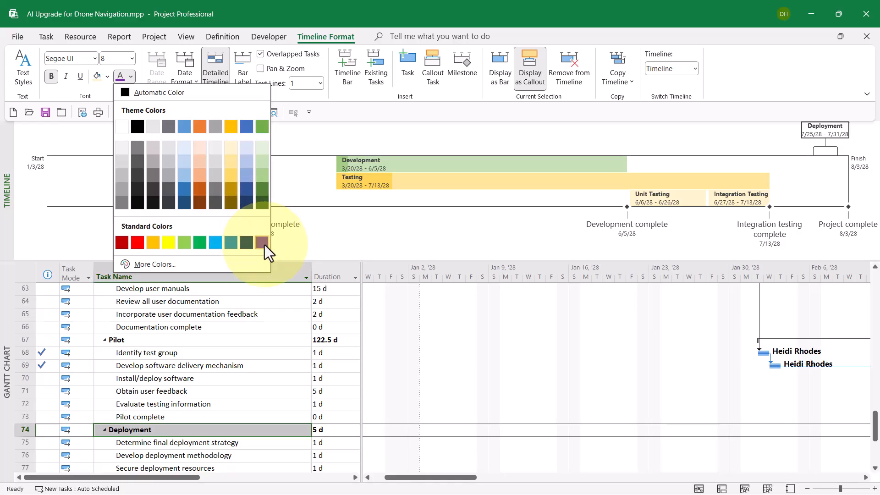
pyautogui.click(263, 243)
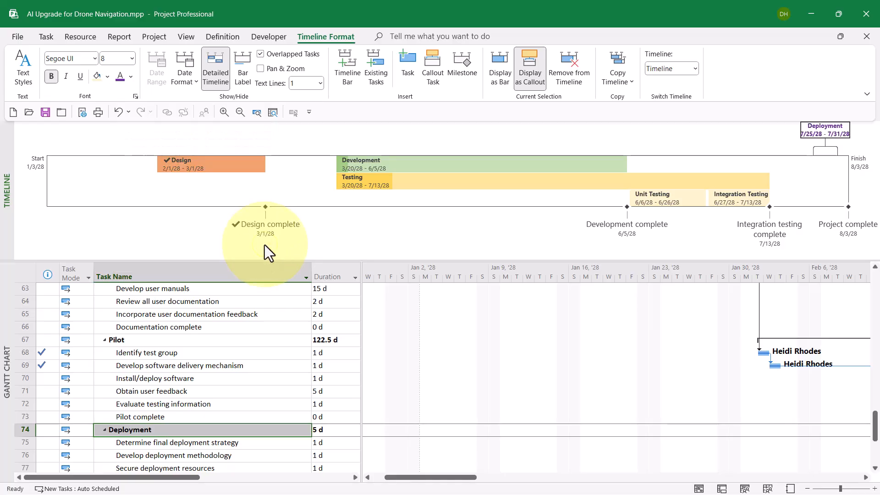
pyautogui.click(63, 128)
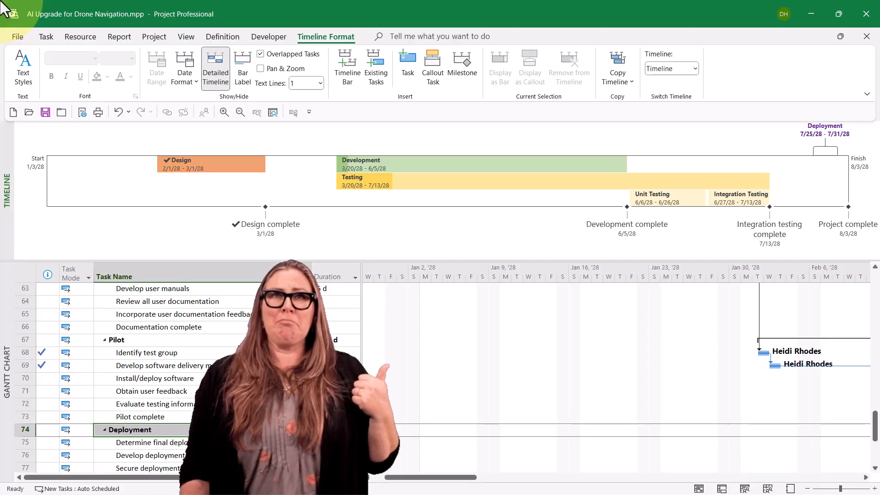